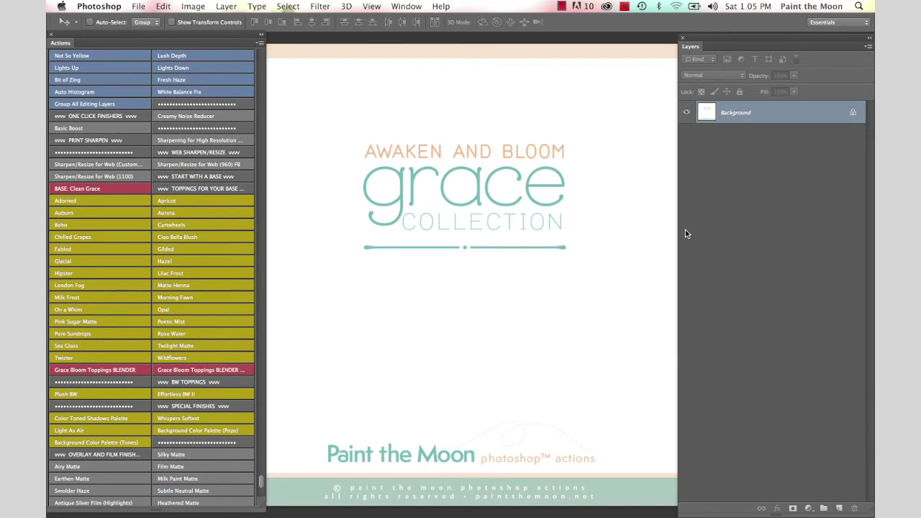
Switch to the photo of the two girls, fit it on screen, and narrow the Layers panel.
click(393, 6)
click(449, 422)
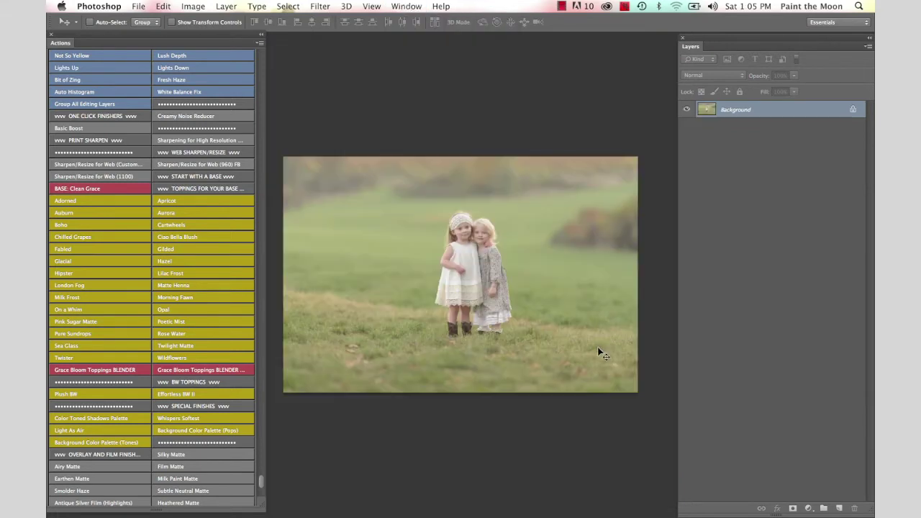
key(super+0)
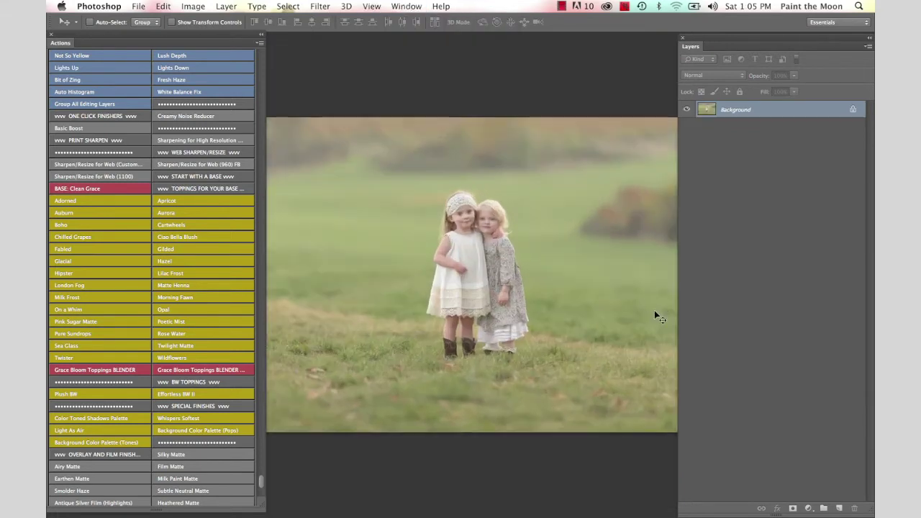
drag(680, 119, 737, 121)
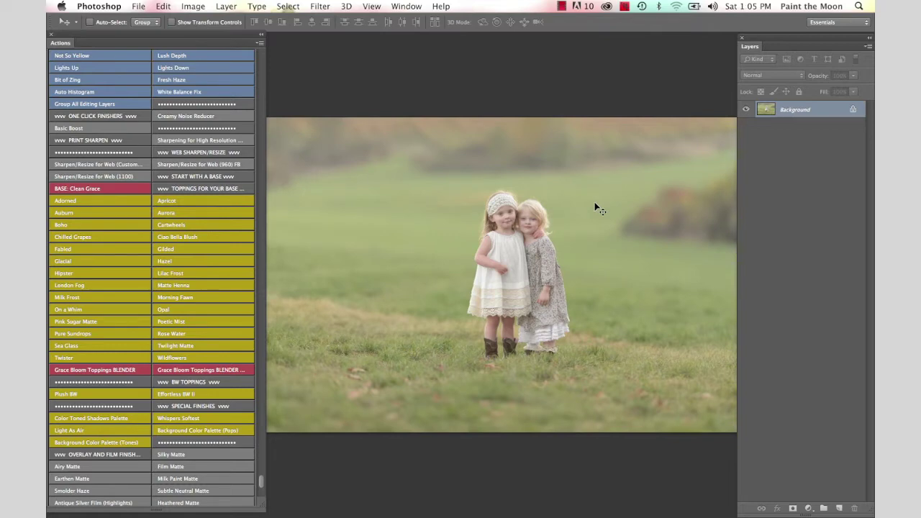
Run the BASE: Opulent action from the Actions panel.
scroll(236, 273, up, 10)
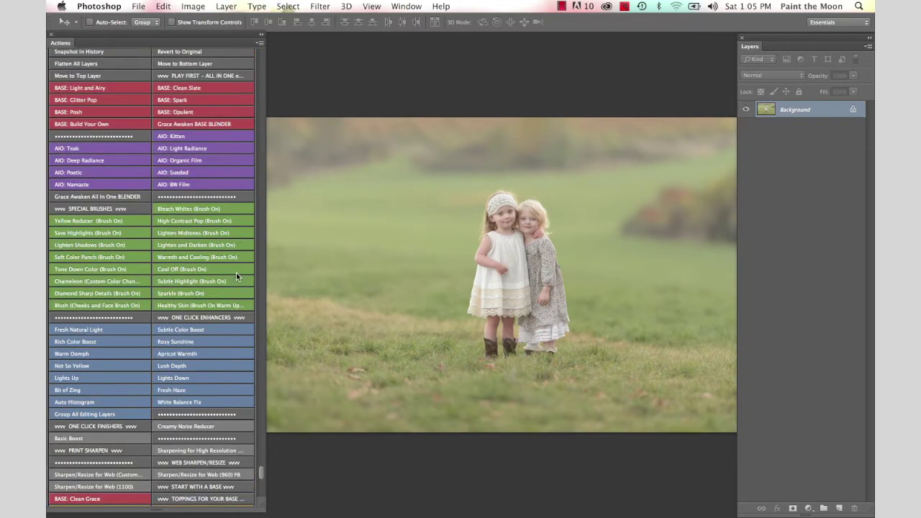
scroll(236, 273, up, 2)
scroll(236, 273, down, 5)
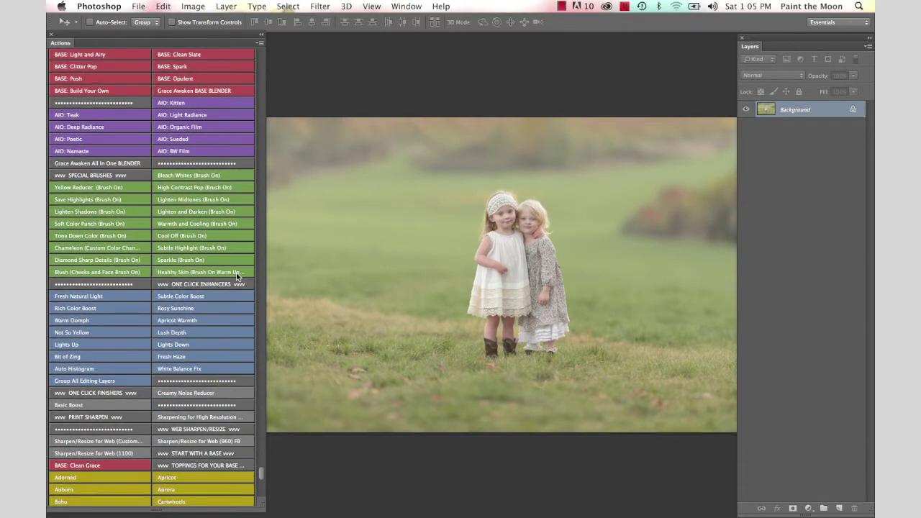
click(197, 82)
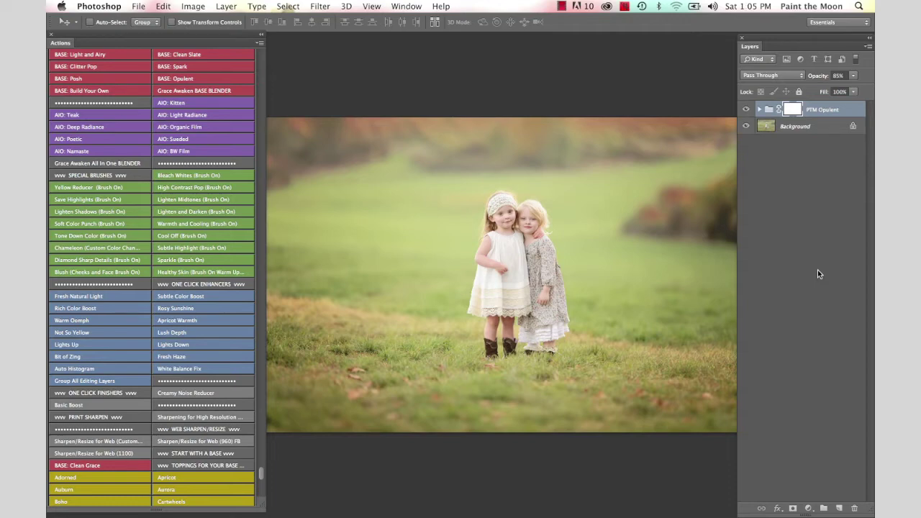
Raise the PTM Opulent group from 85% to 100% opacity and toggle it off and on to compare.
drag(814, 77, 828, 78)
click(748, 110)
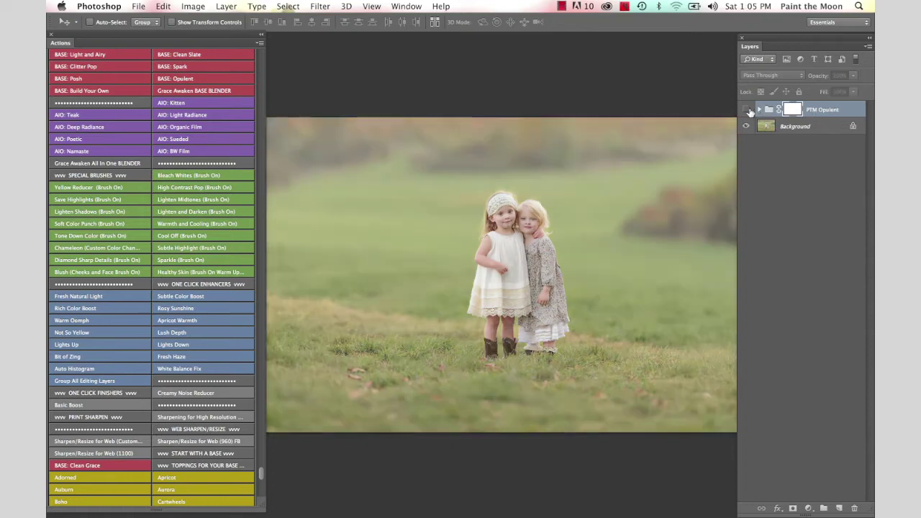
click(748, 110)
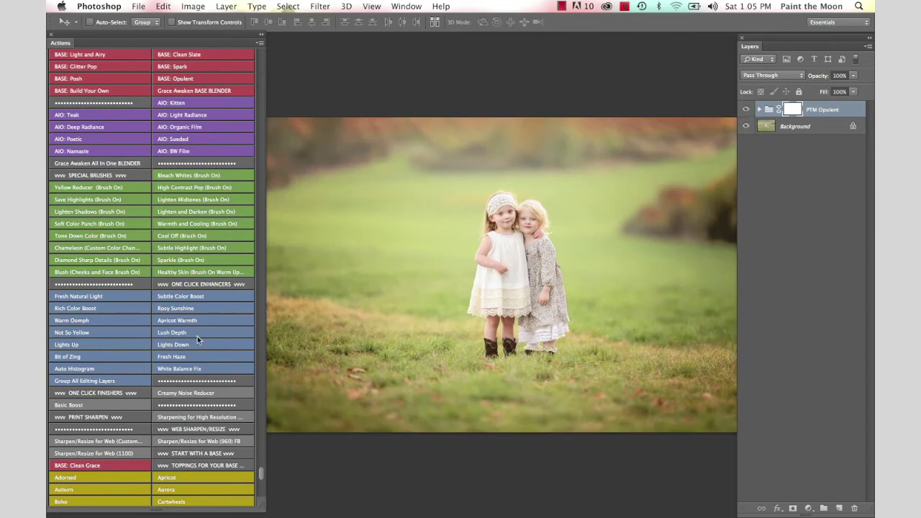
Apply the Chilled Grapes action and lower the PTM Chilled Grapes group from 75% to 45% opacity.
scroll(197, 336, down, 5)
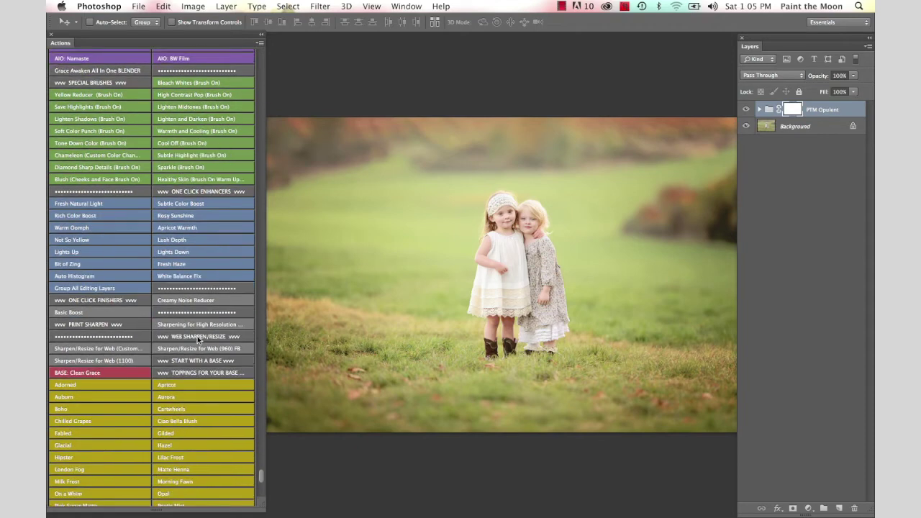
scroll(197, 337, down, 8)
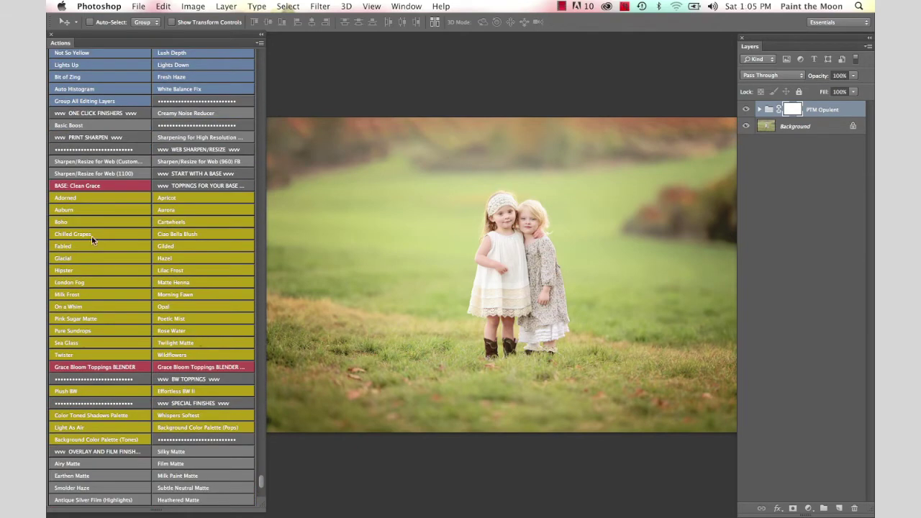
click(91, 236)
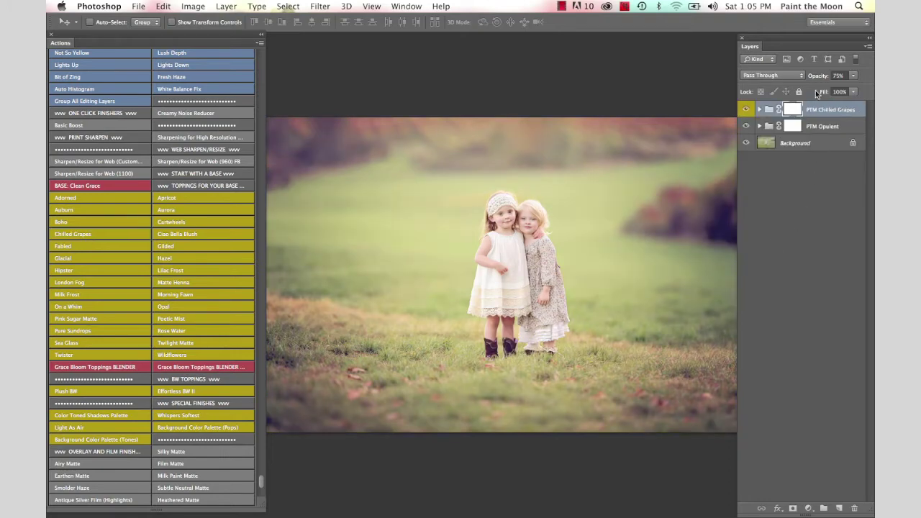
drag(822, 78, 818, 78)
drag(806, 77, 805, 78)
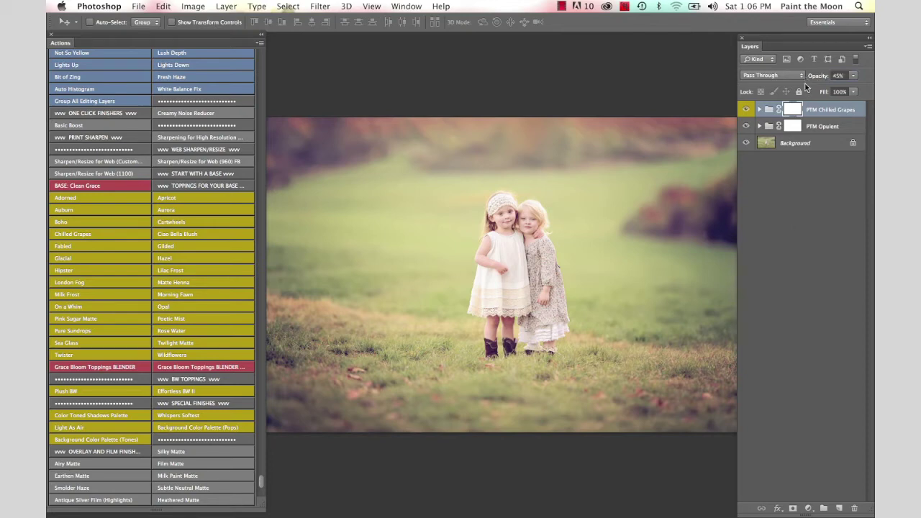
click(759, 126)
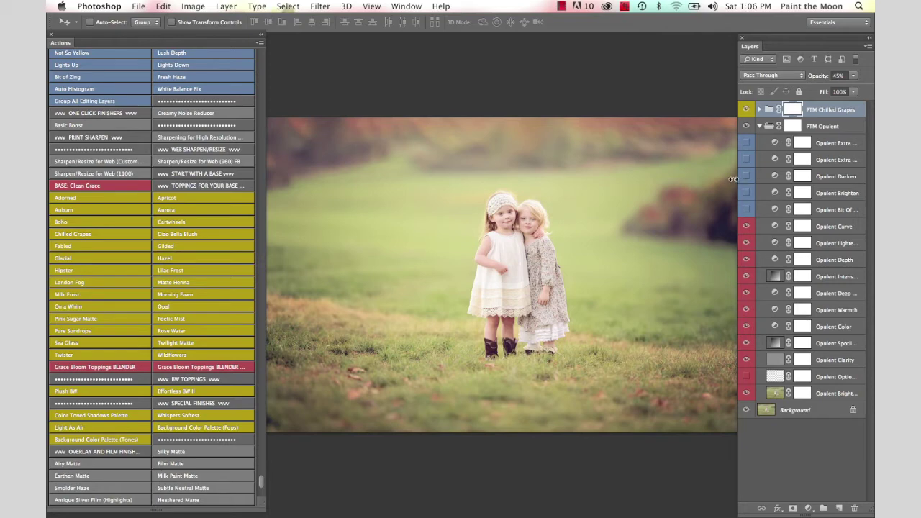
Widen the Layers panel to show full layer names and select the PTM Opulent group.
drag(733, 179, 707, 179)
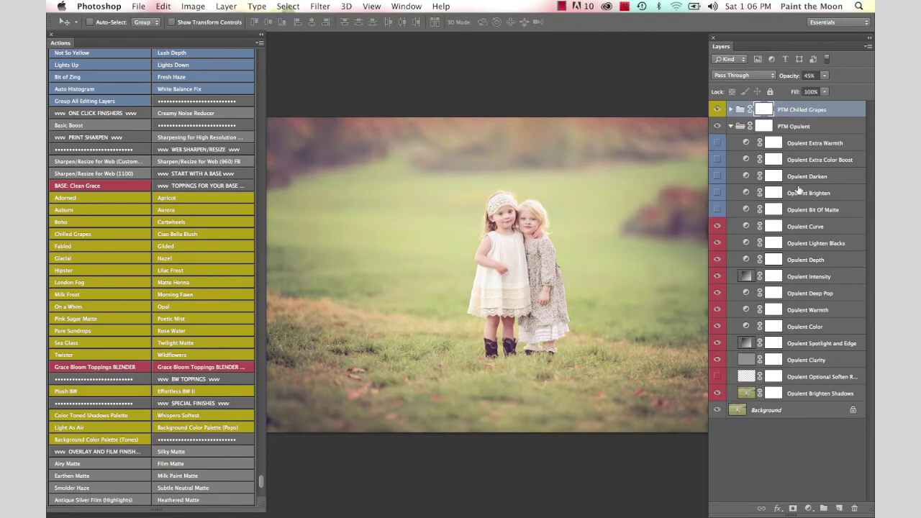
click(794, 128)
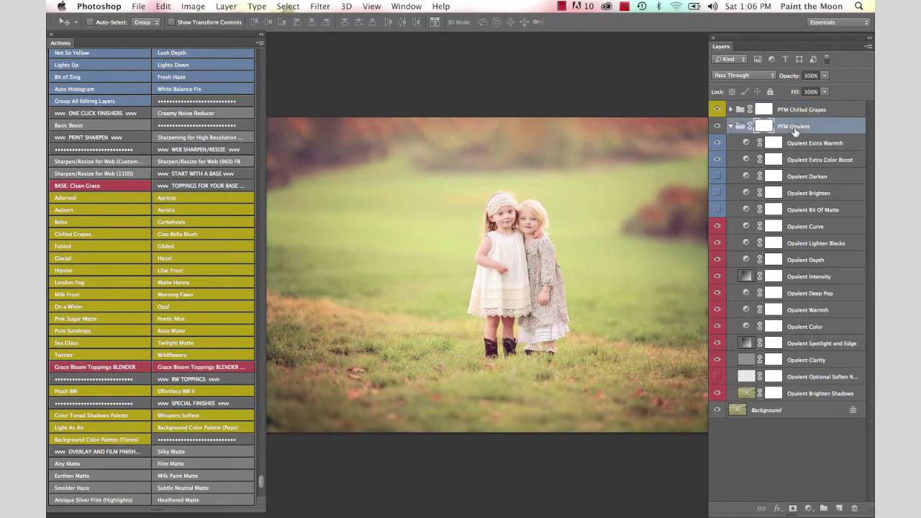
Collapse the PTM Opulent group and briefly hide both toning groups to compare with the original.
click(731, 127)
alt+click(718, 146)
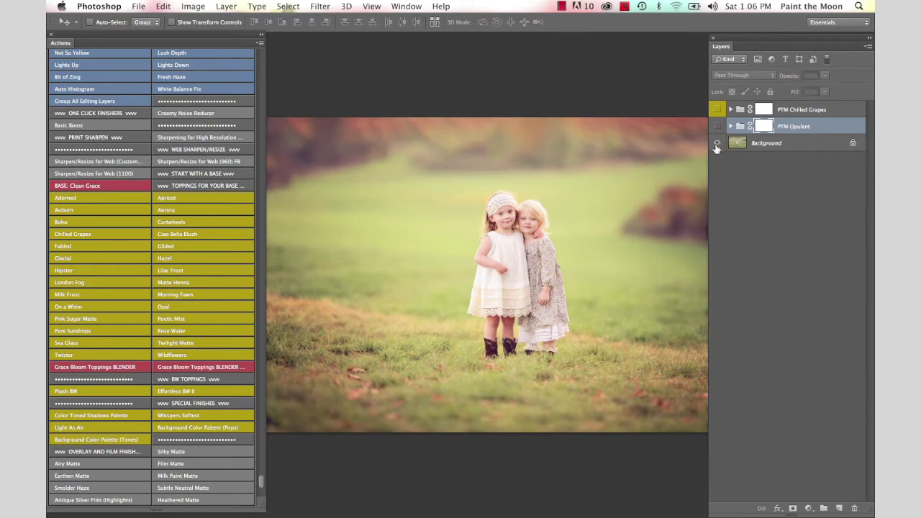
alt+click(717, 146)
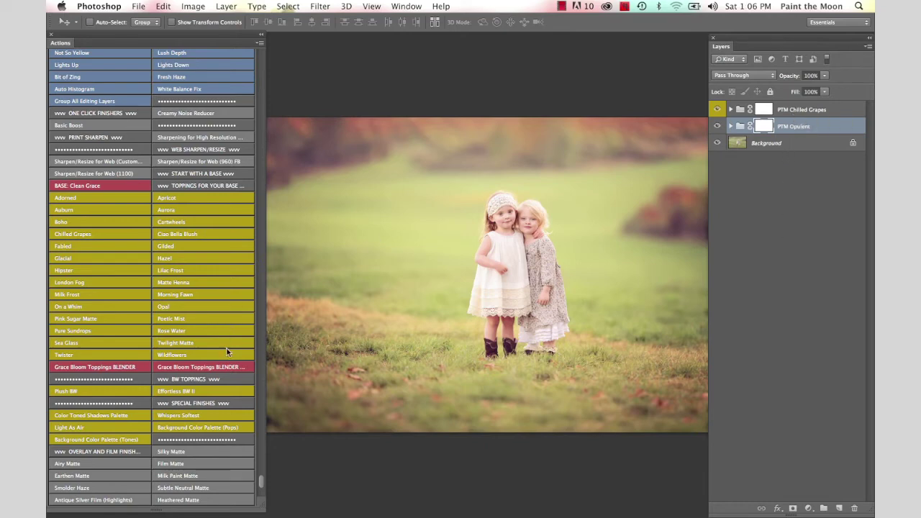
scroll(227, 352, down, 1)
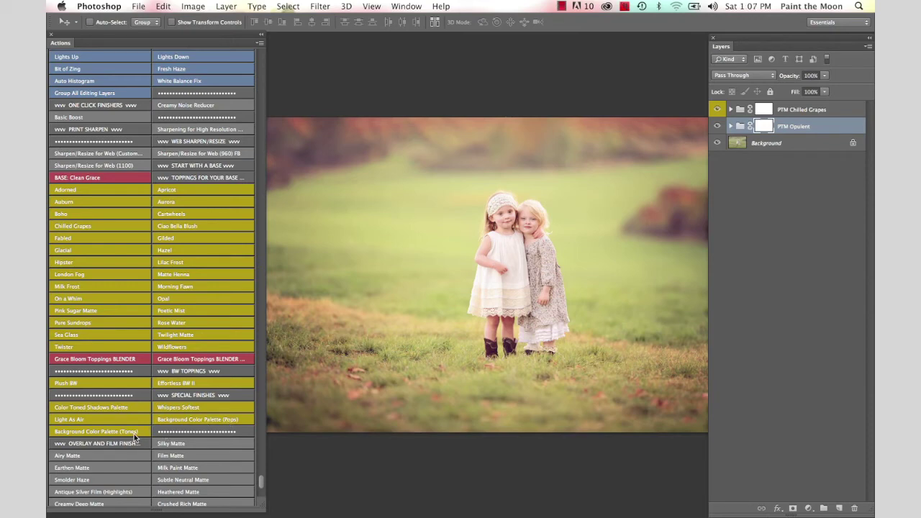
Run the Background Color Palette action and expand its new group of colour layers.
click(170, 420)
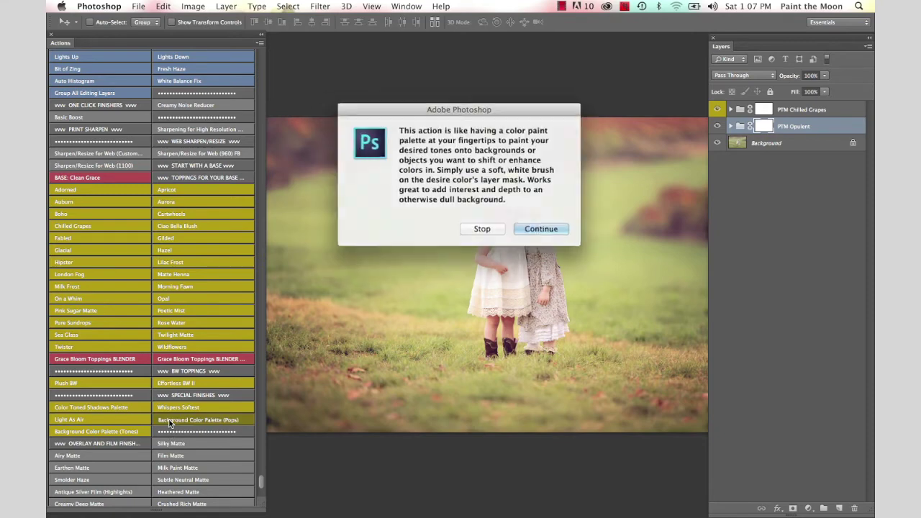
click(541, 229)
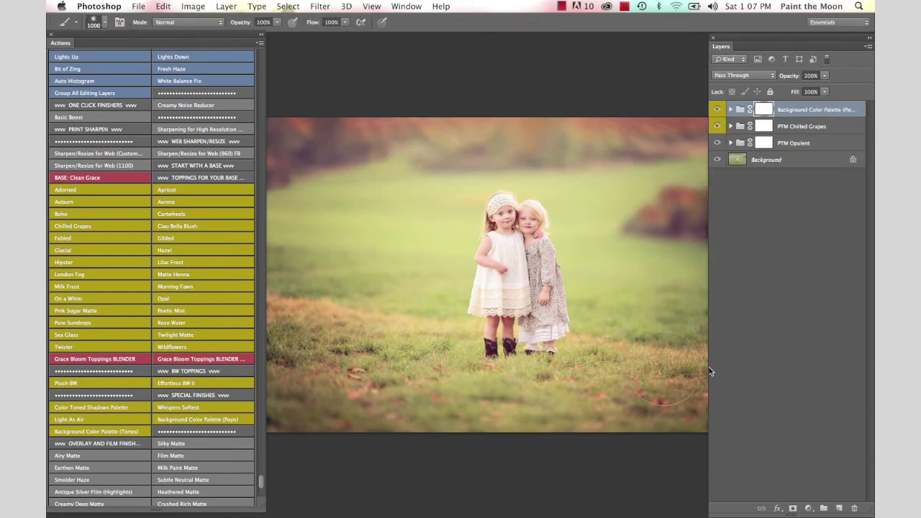
click(731, 109)
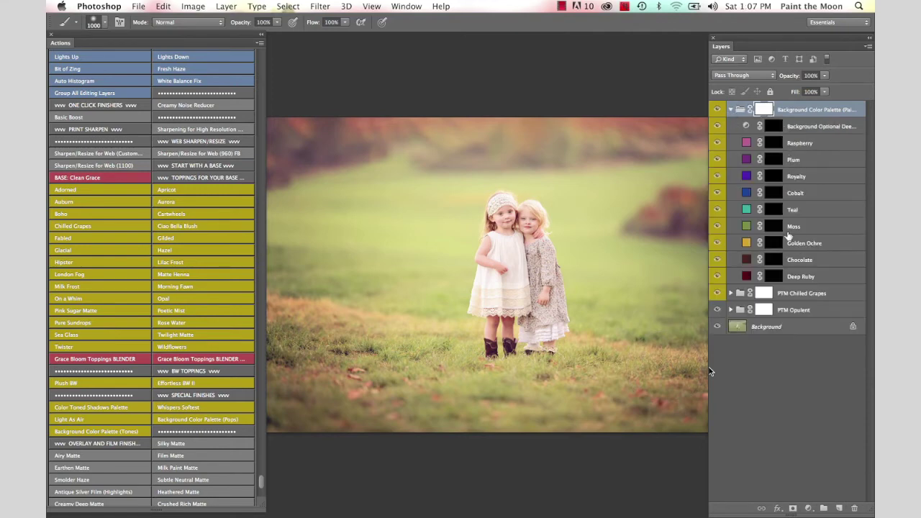
Paint a plum tone across the top of the photo with a smaller brush.
click(775, 161)
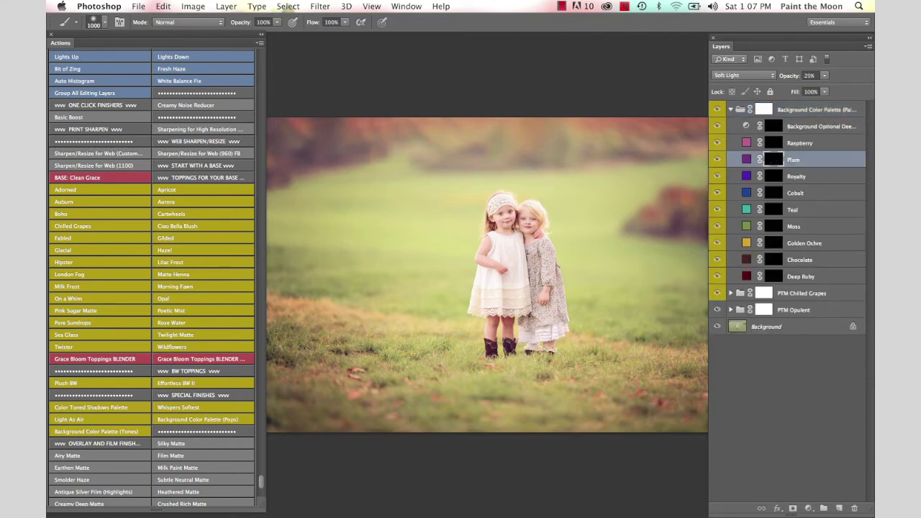
key(bracketleft)
key(bracketleft)
key(bracketleft)
mouse_move(272, 165)
mouse_down()
mouse_move(415, 178)
mouse_move(434, 155)
mouse_move(727, 156)
mouse_move(680, 196)
mouse_up()
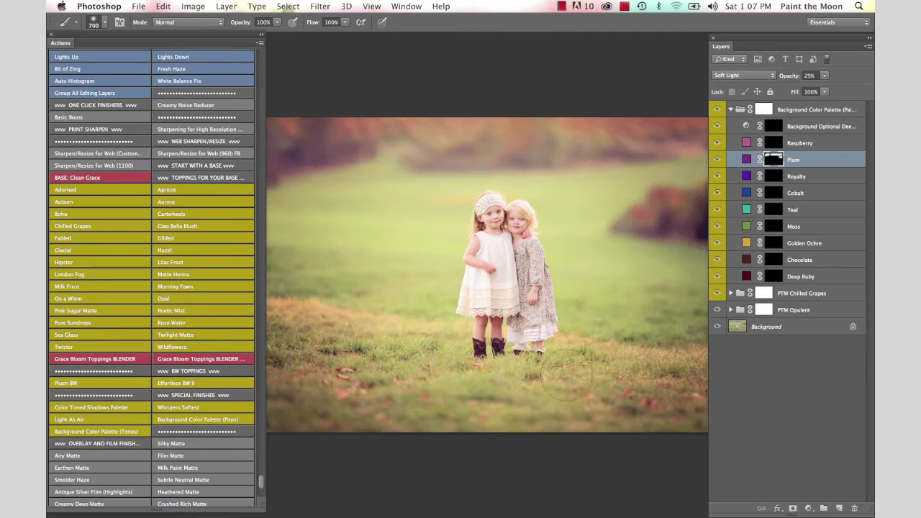
Paint teal with a larger brush onto the grass around the girls and along the bottom.
click(773, 210)
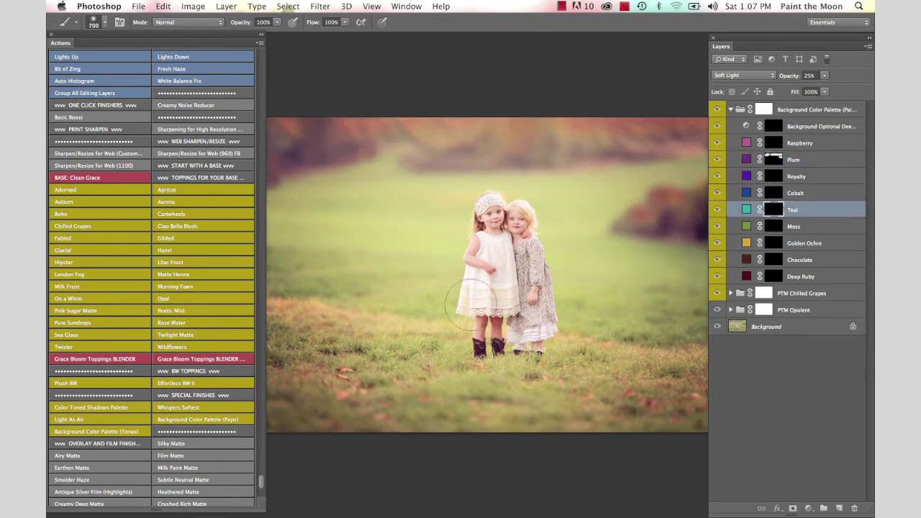
key(bracketright)
key(bracketright)
key(bracketright)
key(bracketright)
drag(266, 232, 227, 232)
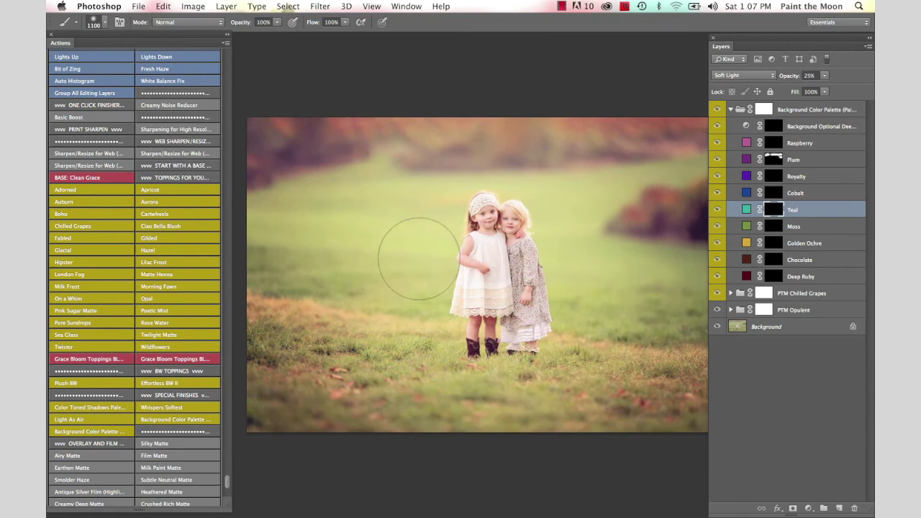
mouse_move(278, 226)
mouse_down()
mouse_move(353, 298)
mouse_move(391, 288)
mouse_up()
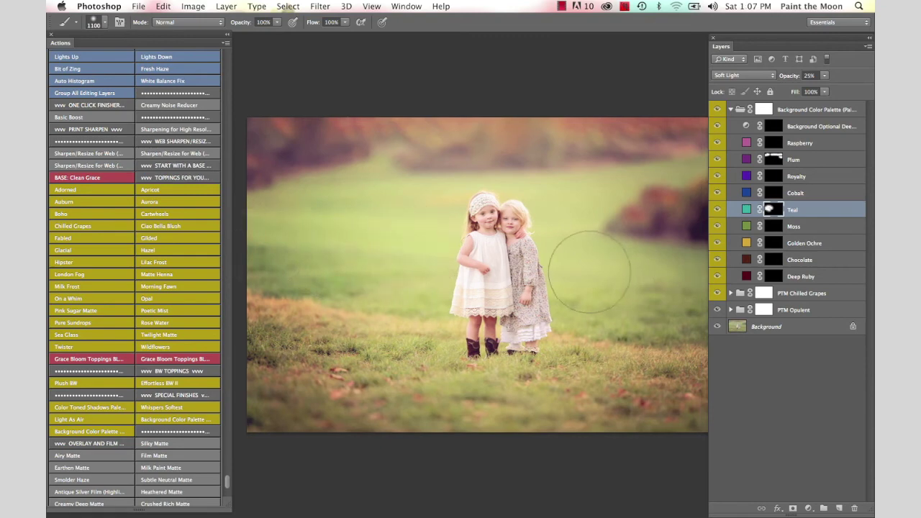
drag(674, 274, 586, 212)
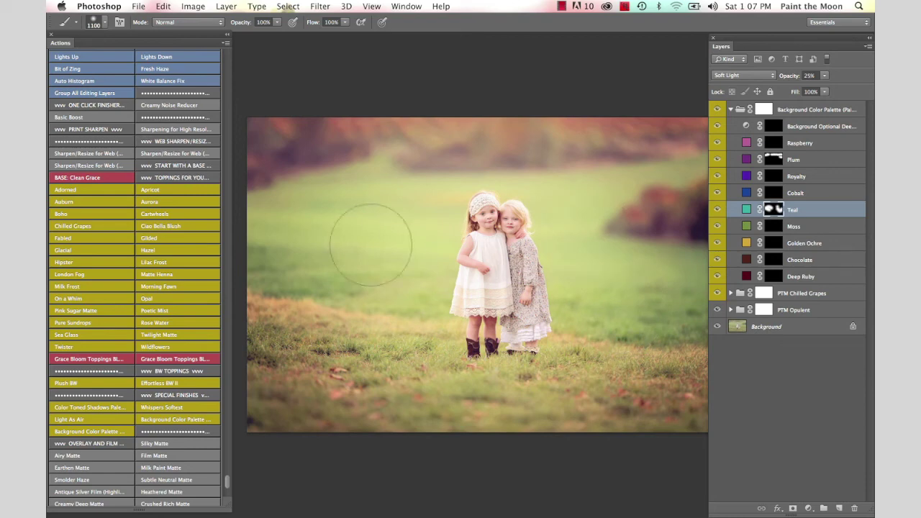
mouse_move(306, 385)
mouse_down()
mouse_move(410, 401)
mouse_move(535, 406)
mouse_move(684, 374)
mouse_up()
Switch to the Golden Ochre layer with a smaller brush, then collapse the colour palette group.
click(773, 246)
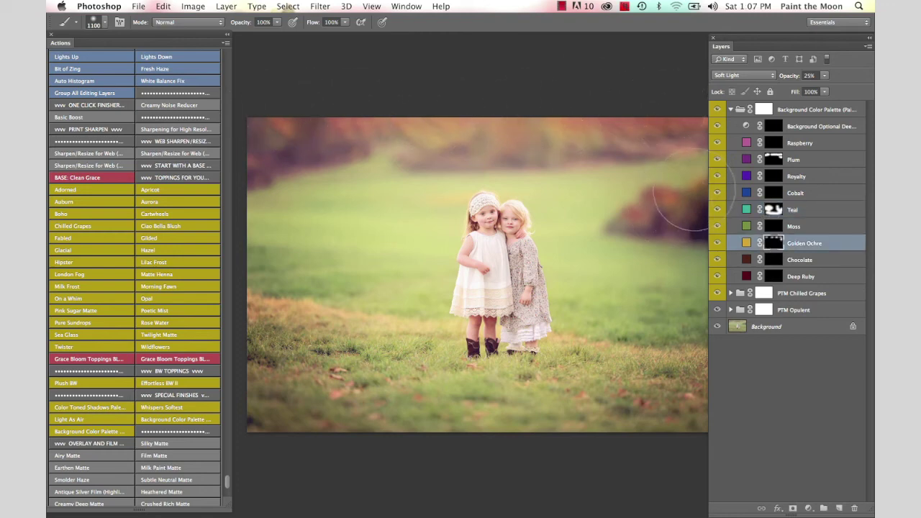
key(bracketleft)
key(bracketleft)
key(bracketleft)
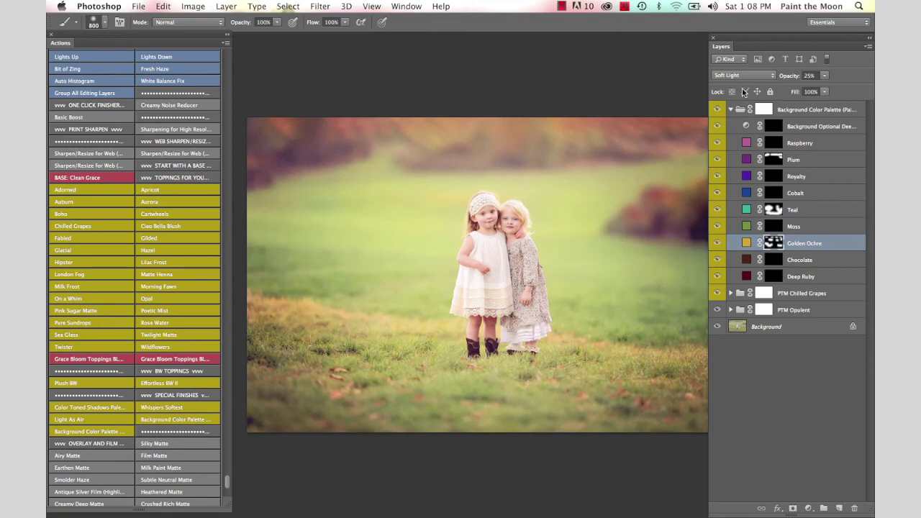
click(734, 110)
click(730, 109)
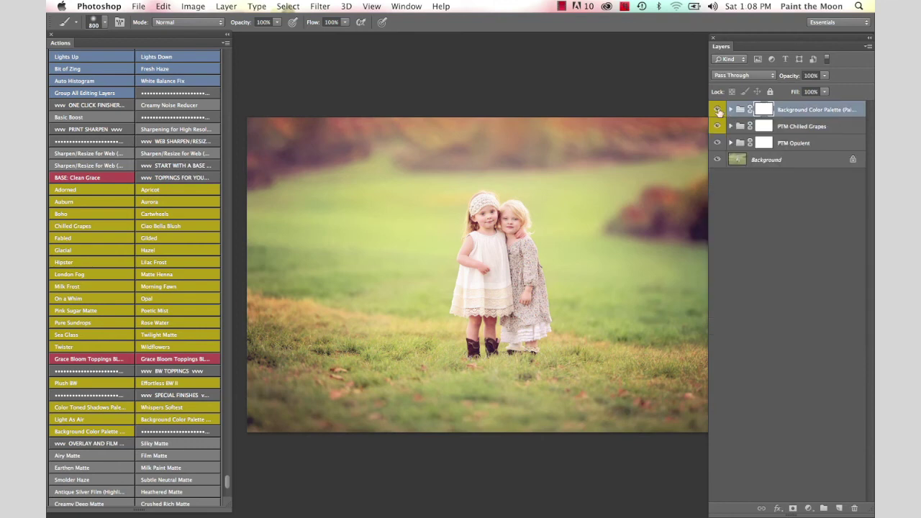
click(717, 110)
click(718, 110)
scroll(633, 298, right, 2)
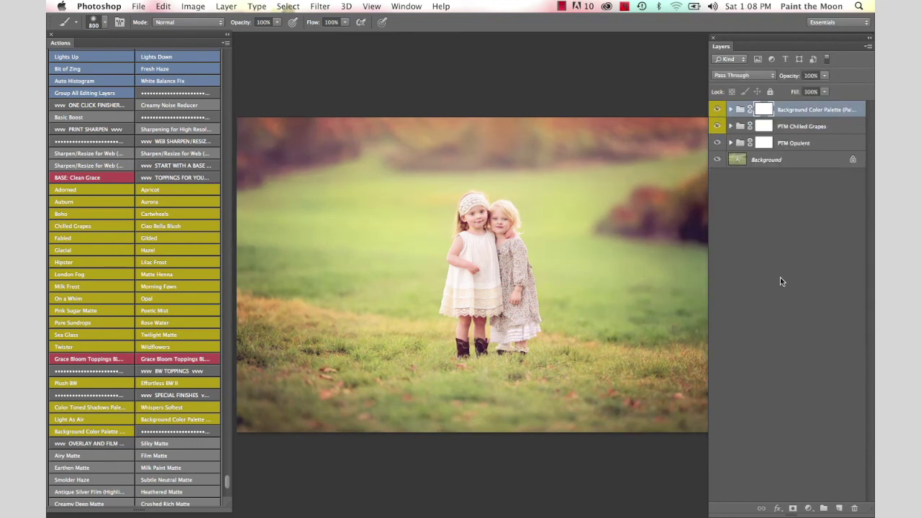
alt+click(719, 160)
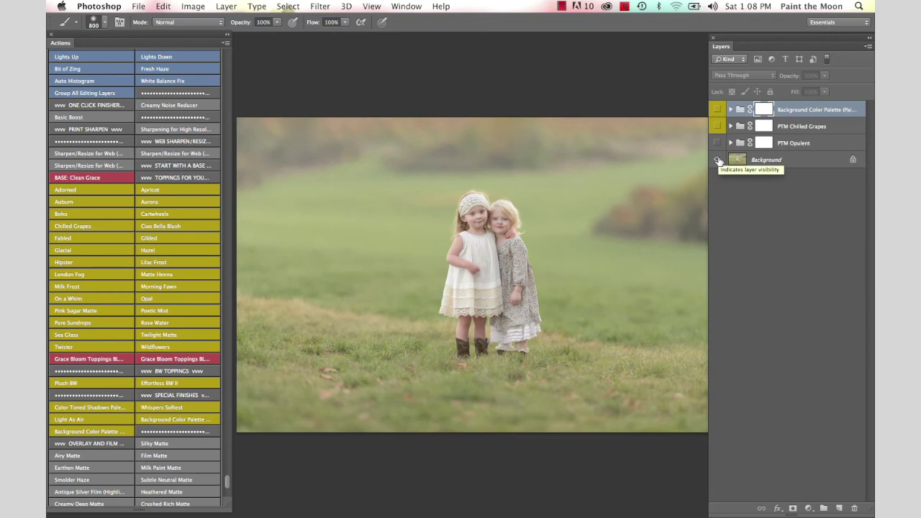
alt+click(718, 160)
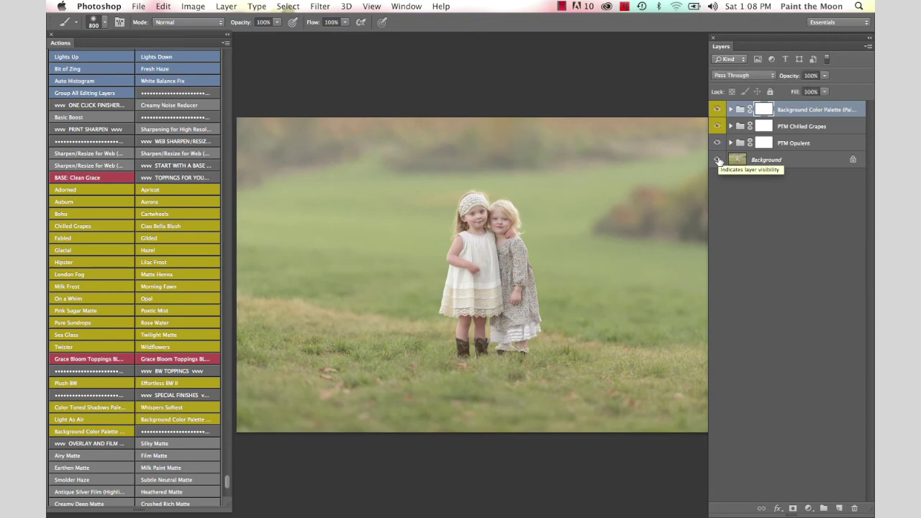